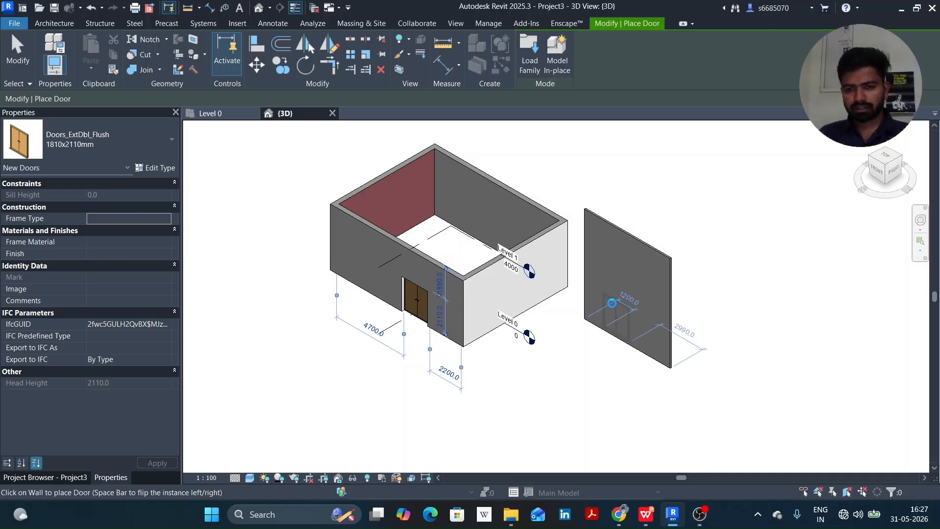
- Place a 1810x2110mm Doors_ExtDbl_Flush door in the freestanding stacked wall
left_click(612, 304)
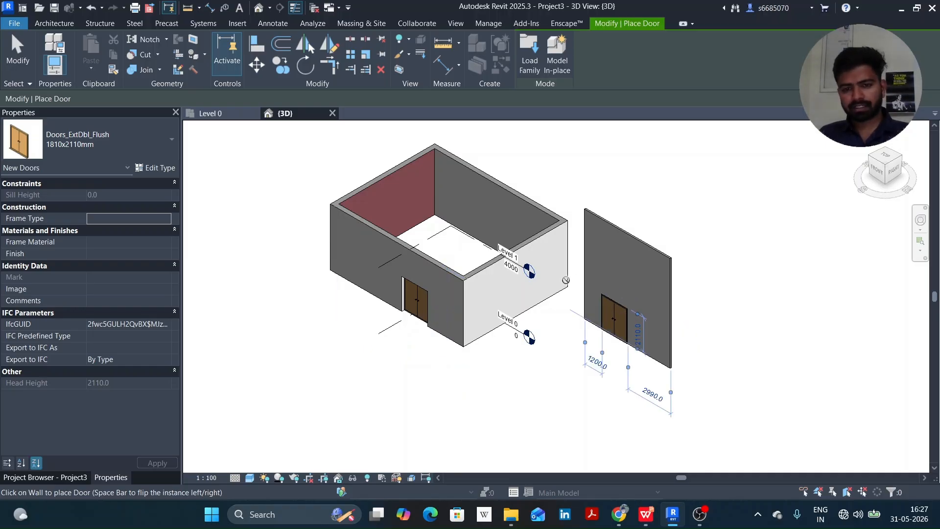
key("Escape")
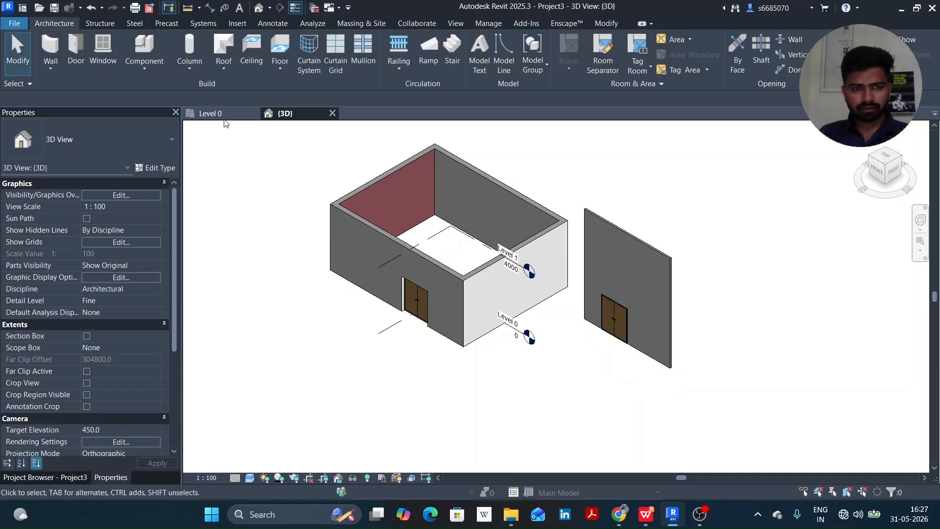
- In the Level 0 plan, draw a horizontal Curtain_Wall-Exterior_Glazing wall about 6000 mm long, parallel to and below the stacked wall
left_click(224, 116)
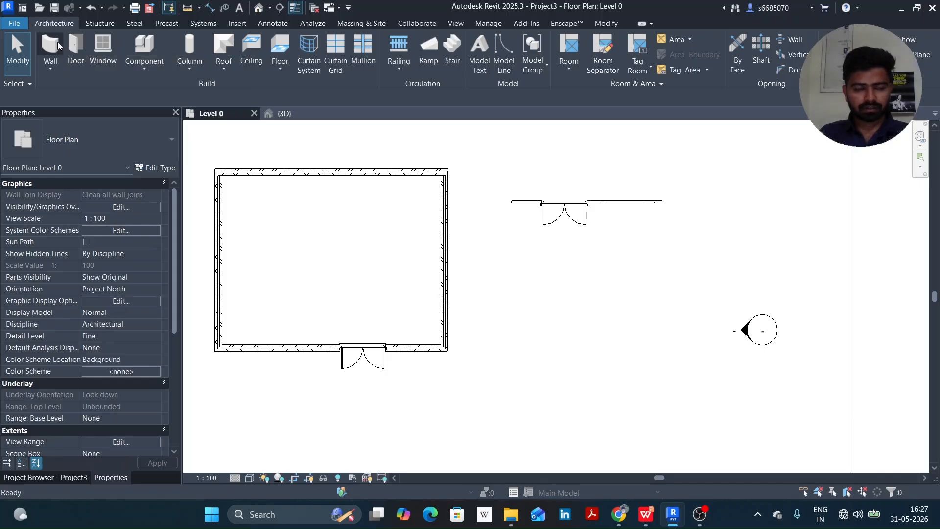
key("w")
key("a")
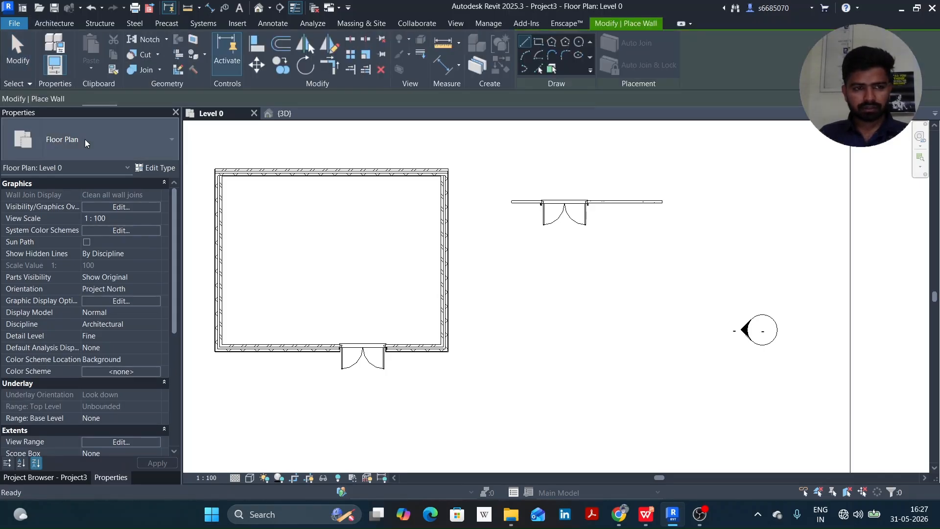
left_click(84, 139)
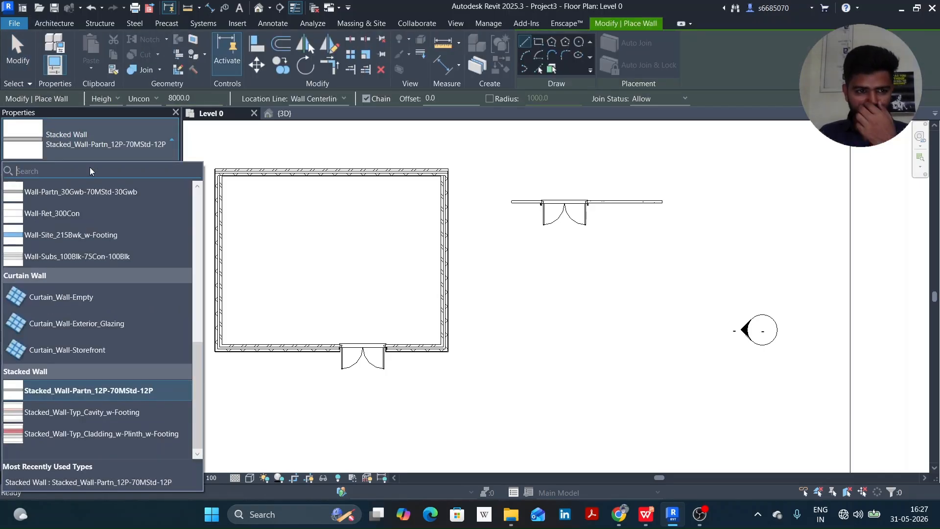
scroll(91, 226, "up", 10)
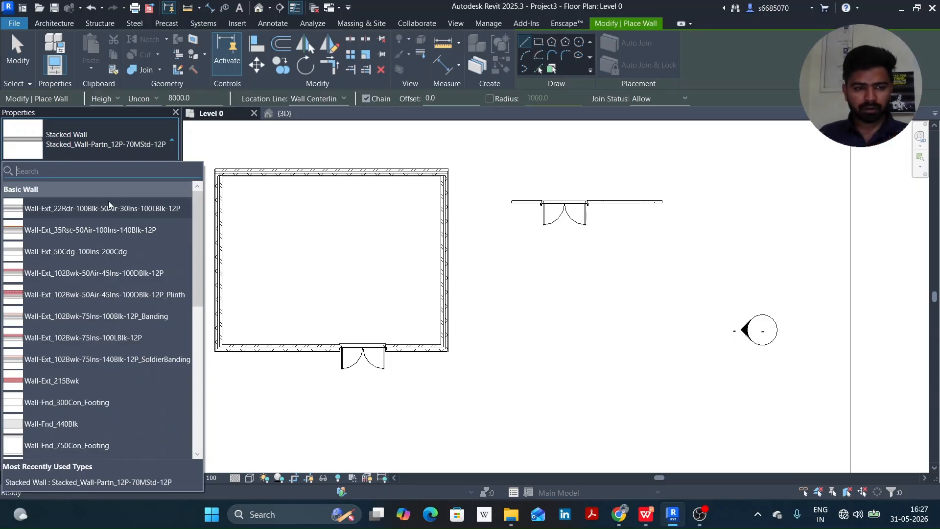
scroll(104, 237, "down", 10)
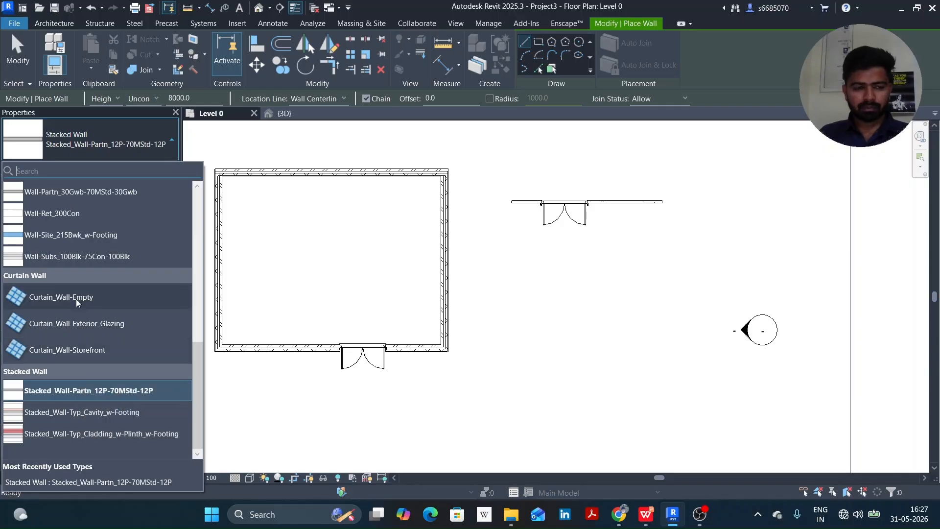
left_click(75, 320)
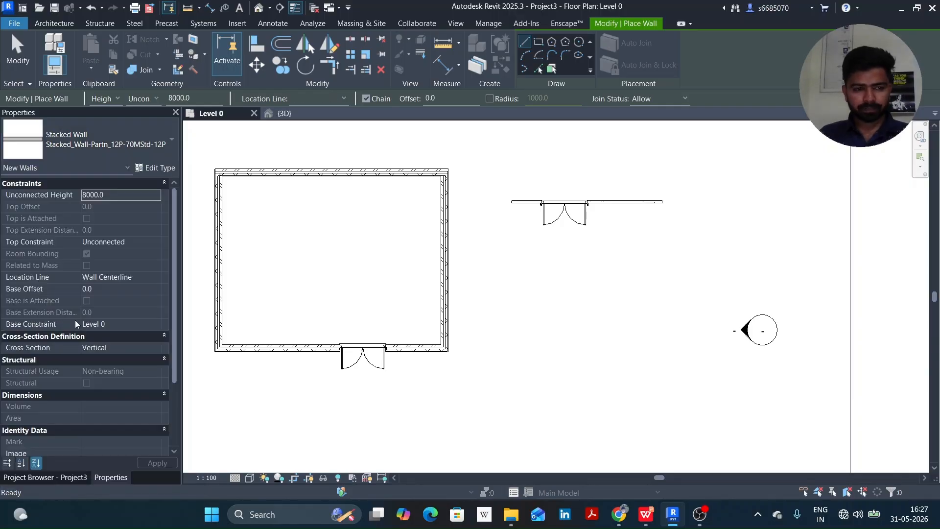
left_click(513, 264)
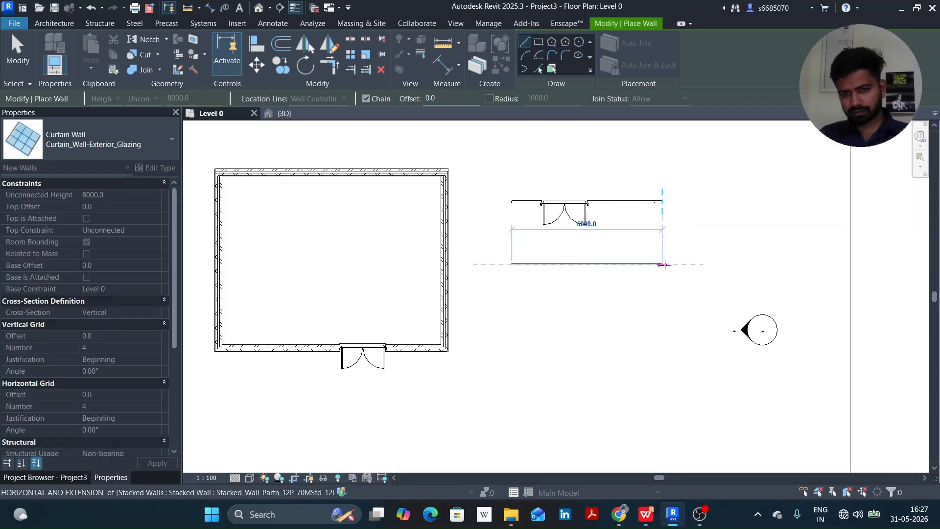
left_click(664, 264)
key("Escape")
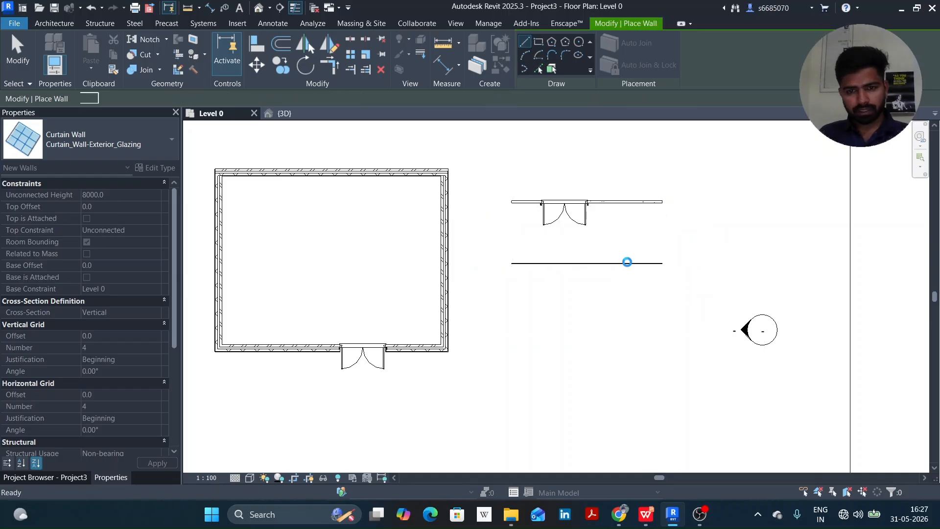
key("Escape")
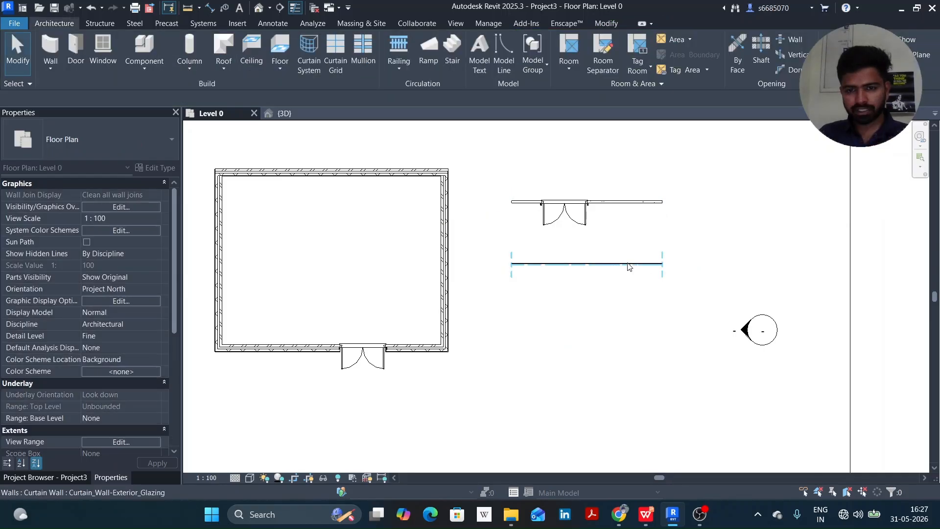
- Change the new curtain wall's type to Curtain_Wall-Empty, keeping its existing gridlines
left_click(625, 264)
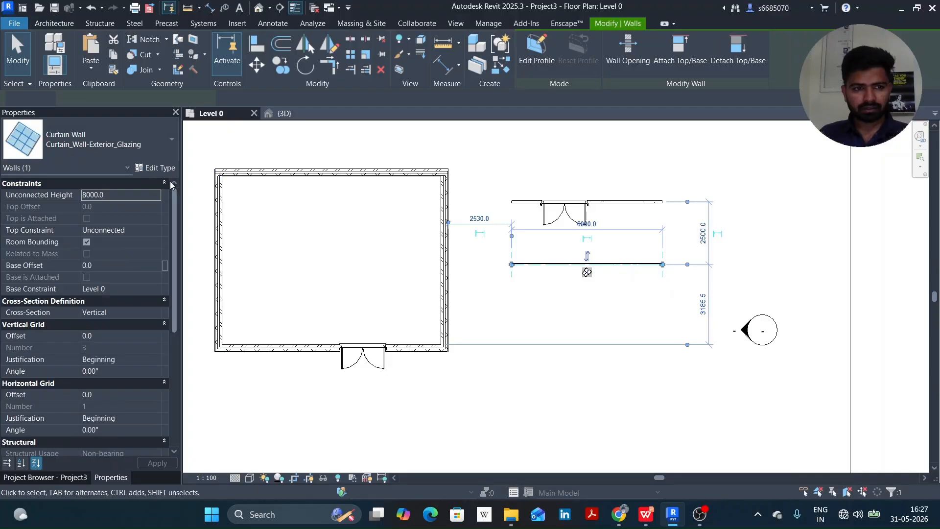
left_click(124, 147)
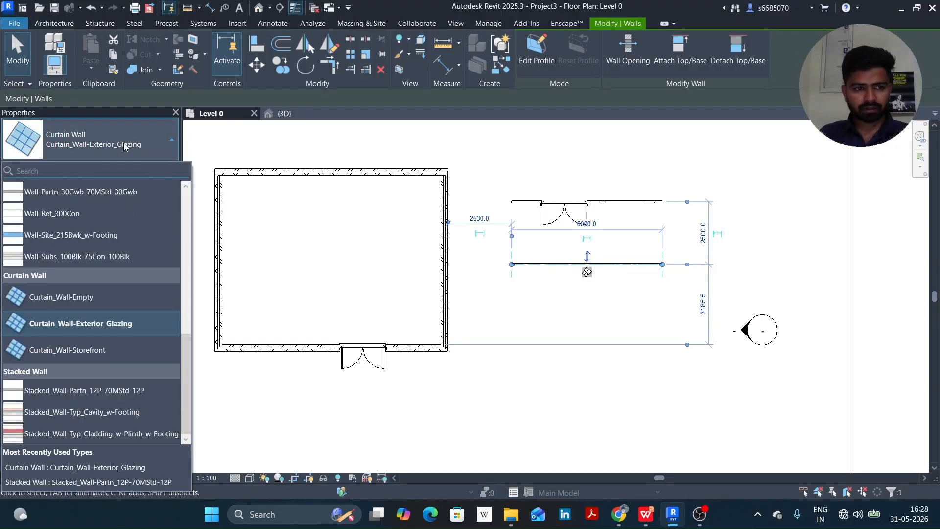
left_click(70, 301)
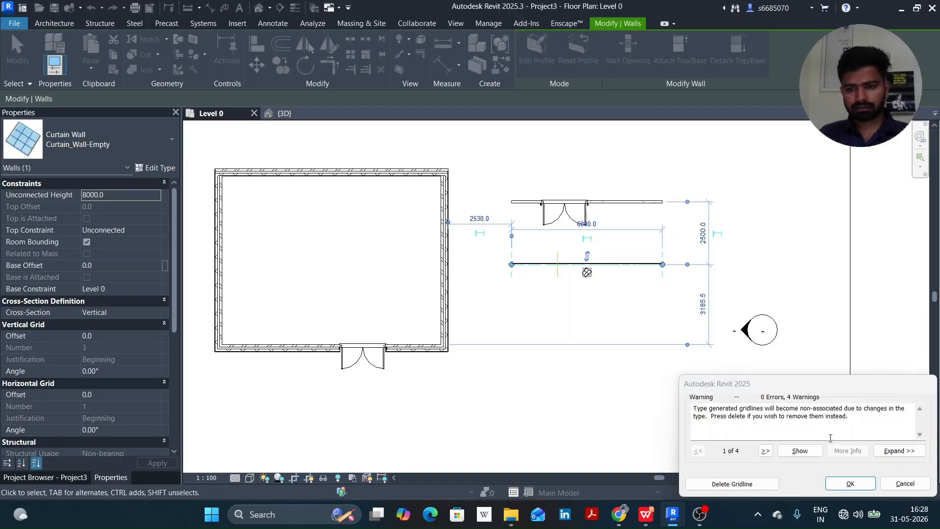
left_click(855, 483)
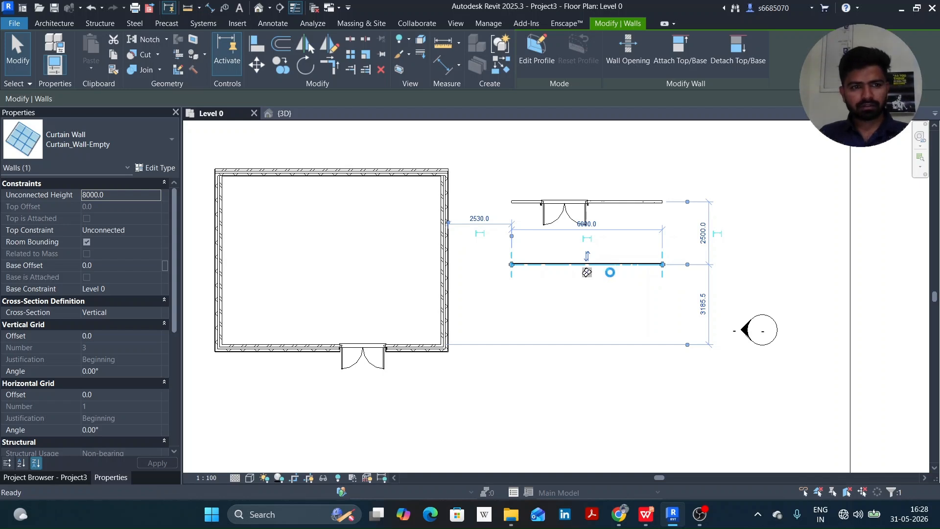
- Draw a Curtain_Wall-Exterior_Glazing wall about 2500 mm long, in line with and to the right of the first curtain wall
key("w")
key("a")
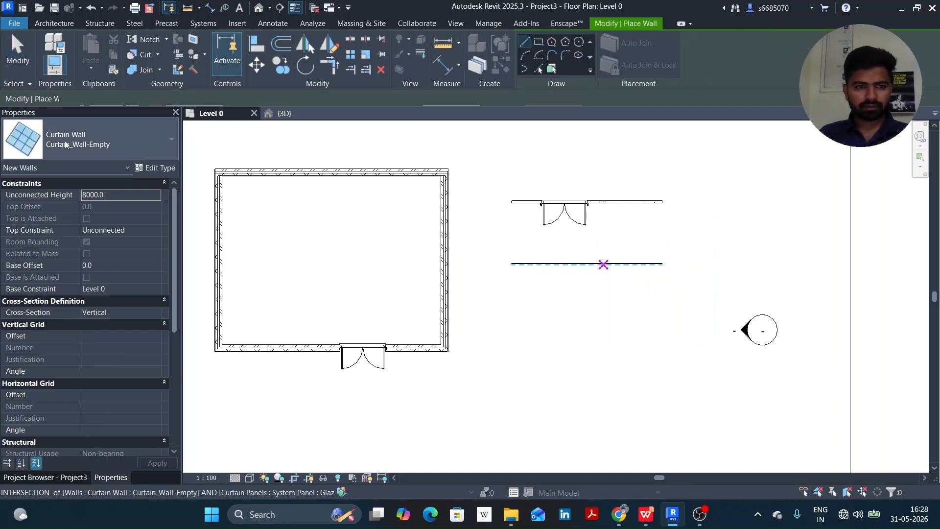
left_click(65, 139)
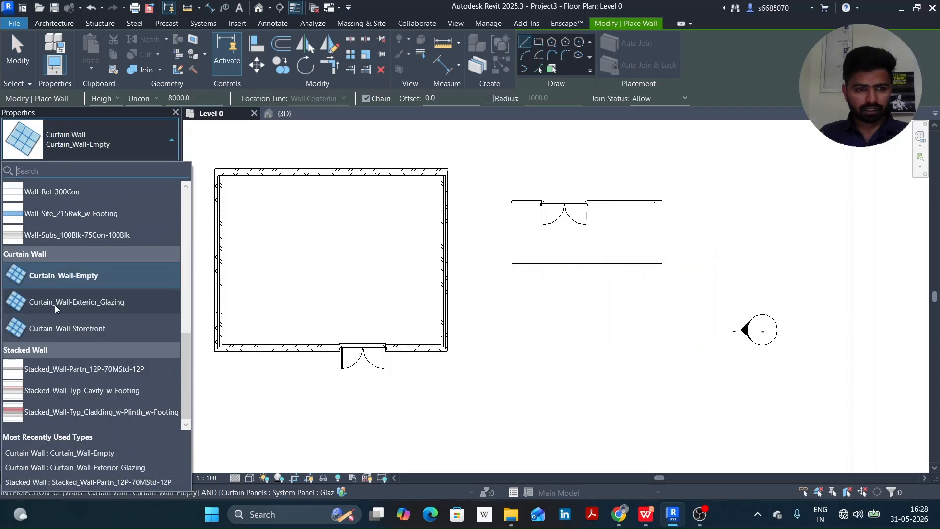
left_click(55, 304)
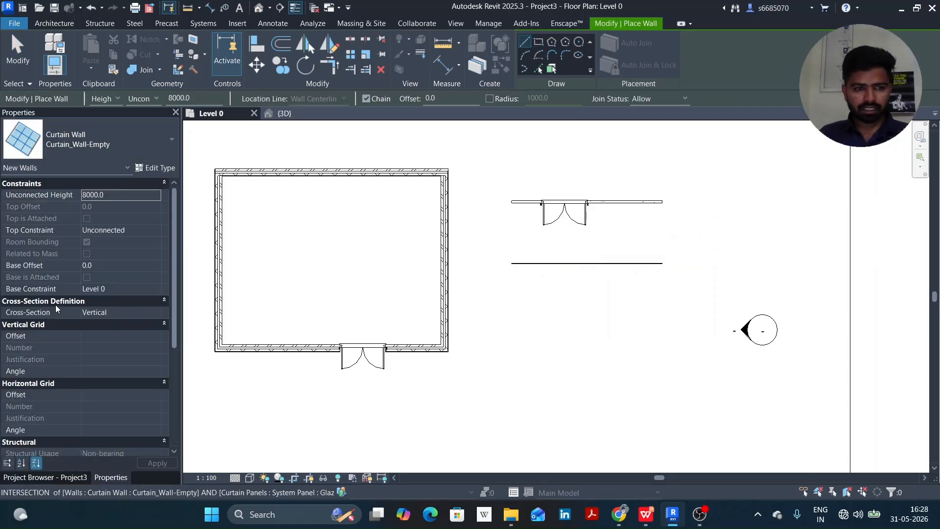
left_click(685, 264)
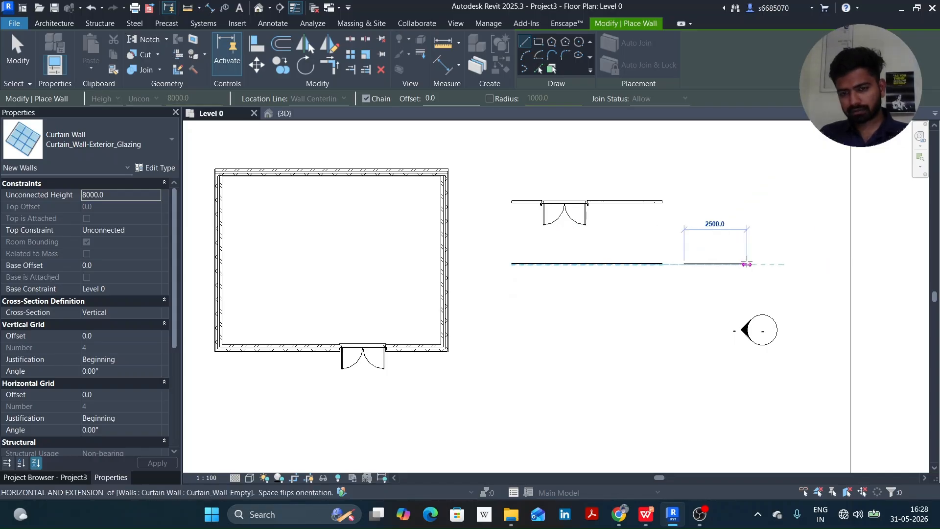
left_click(747, 265)
key("Escape")
key("Escape")
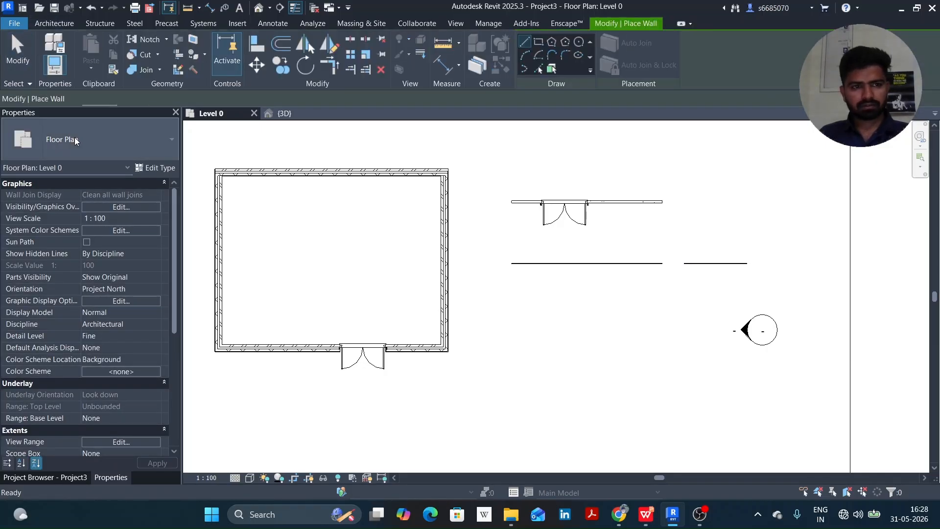
- Draw a Curtain_Wall-Storefront wall in line with and to the right of the two existing curtain walls
left_click(75, 137)
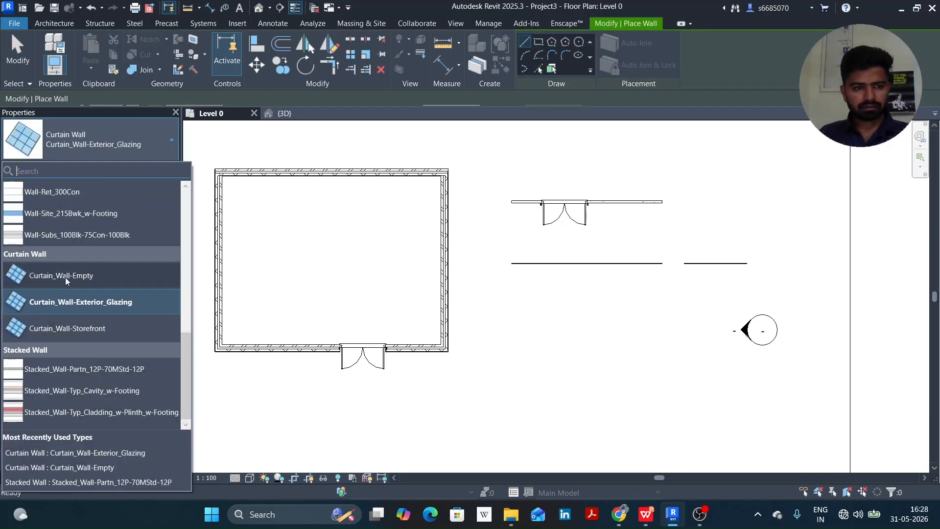
left_click(61, 327)
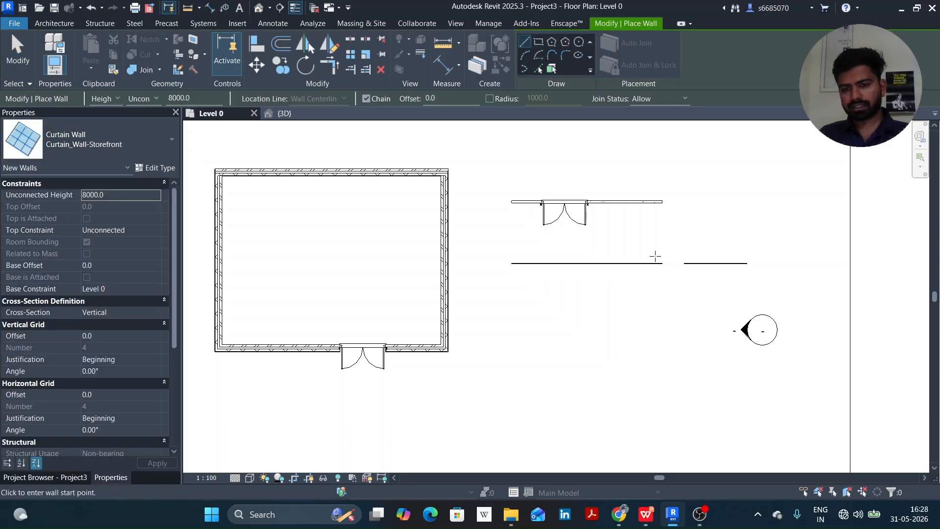
left_click(772, 264)
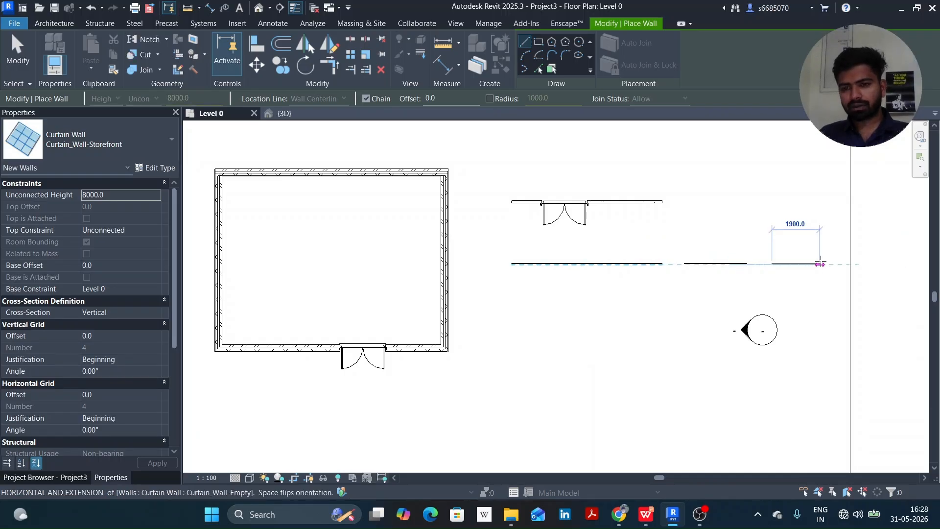
left_click(845, 264)
key("Escape")
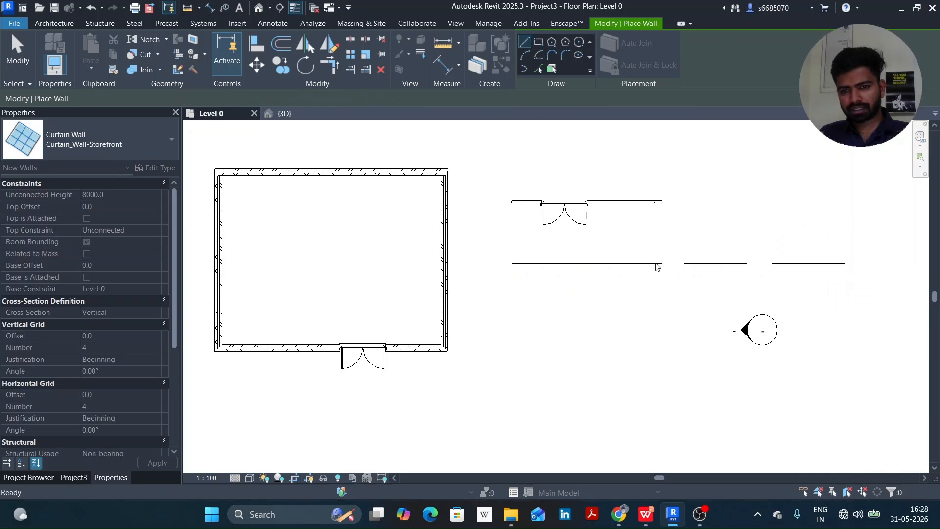
key("Escape")
left_click(658, 265)
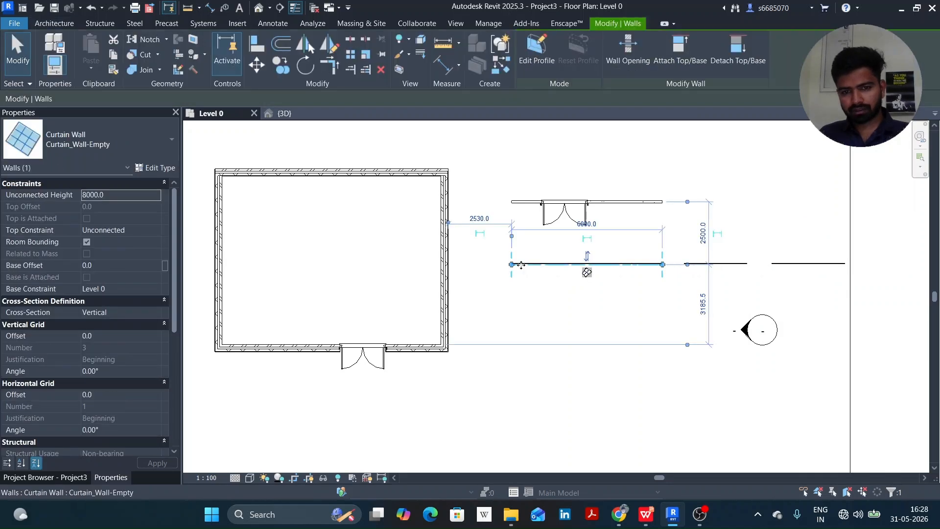
left_click_drag(512, 265, 587, 265)
key("Escape")
key("Escape")
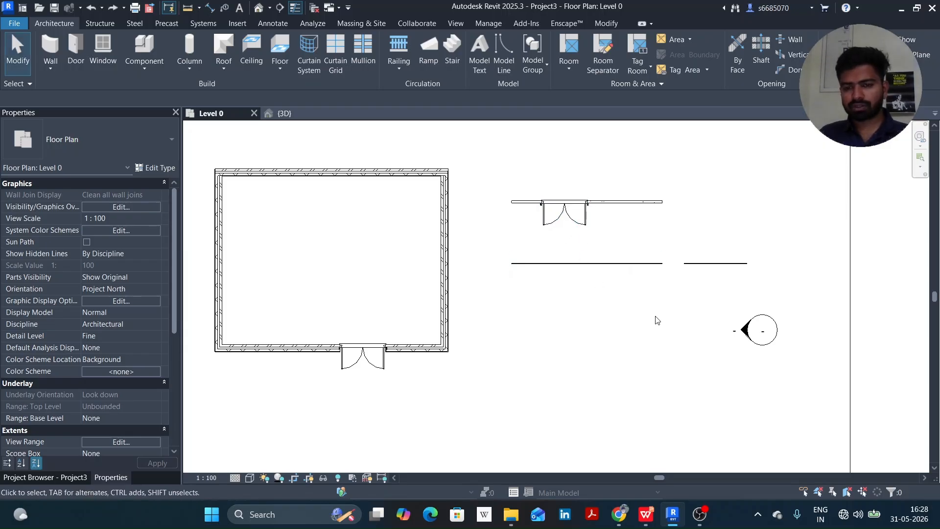
left_click(119, 9)
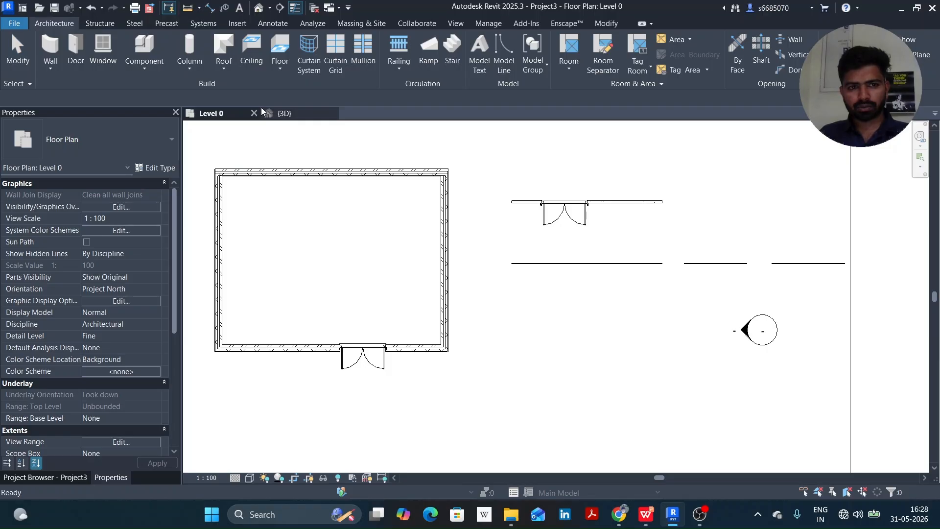
- In the 3D view, move the freestanding stacked wall with its door away from the curtain walls to behind the rectangular room
left_click(285, 117)
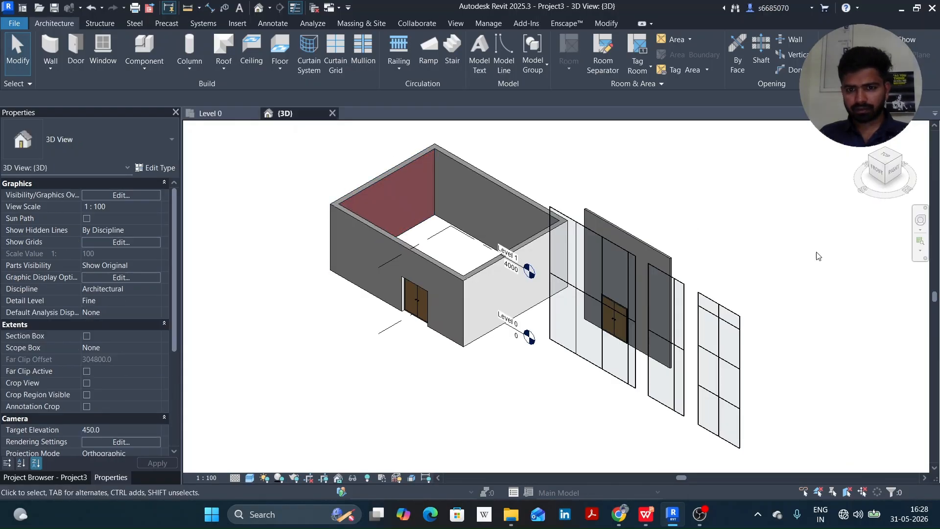
left_click(638, 234)
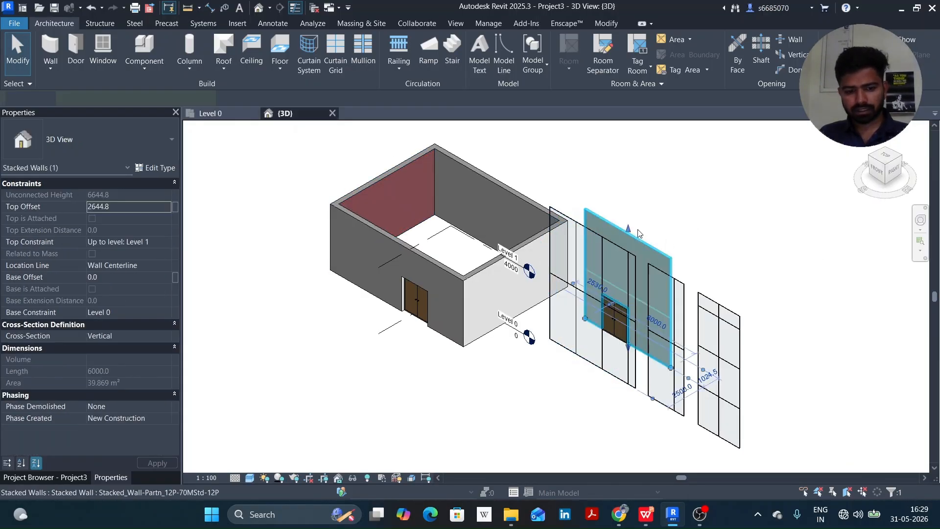
left_click(880, 167)
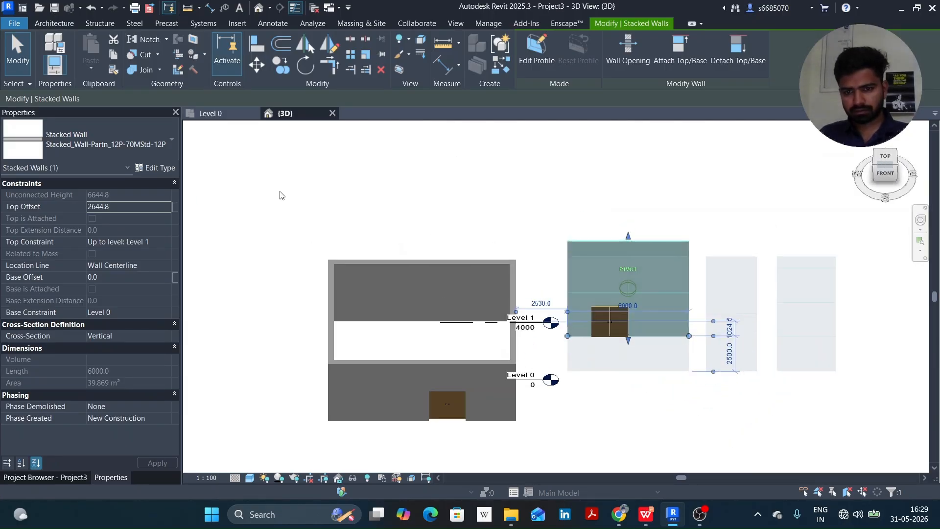
left_click_drag(880, 167, 887, 173)
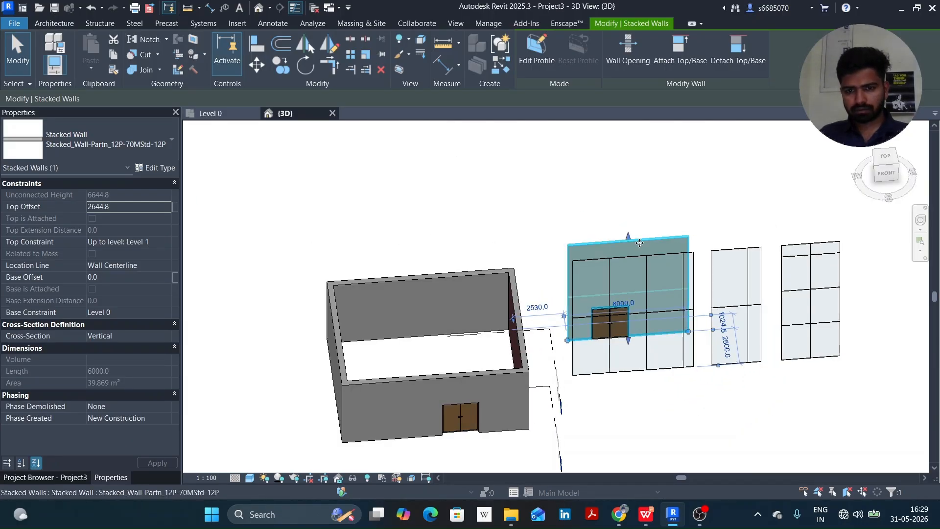
left_click_drag(640, 243, 403, 203)
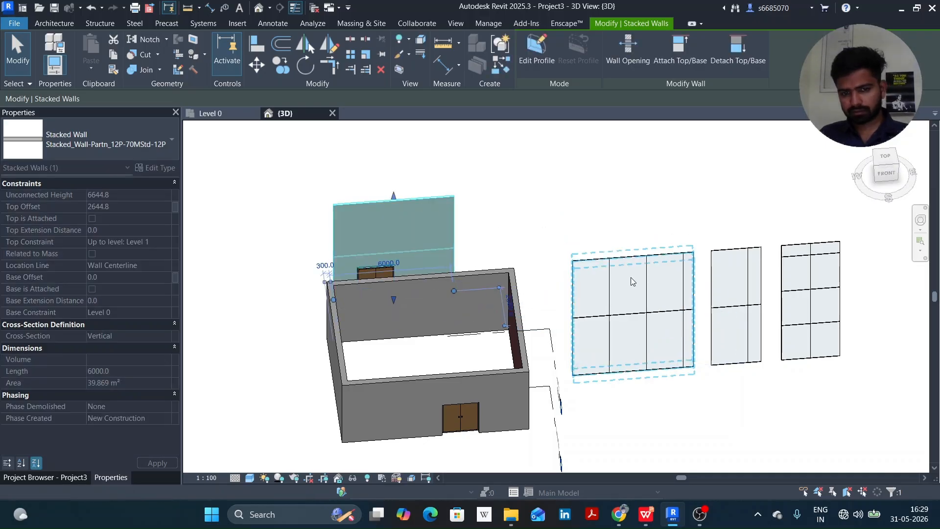
- Examine the type and properties of the longest curtain wall in the 3D view
middle_click_drag(745, 210, 681, 193)
left_click(583, 245)
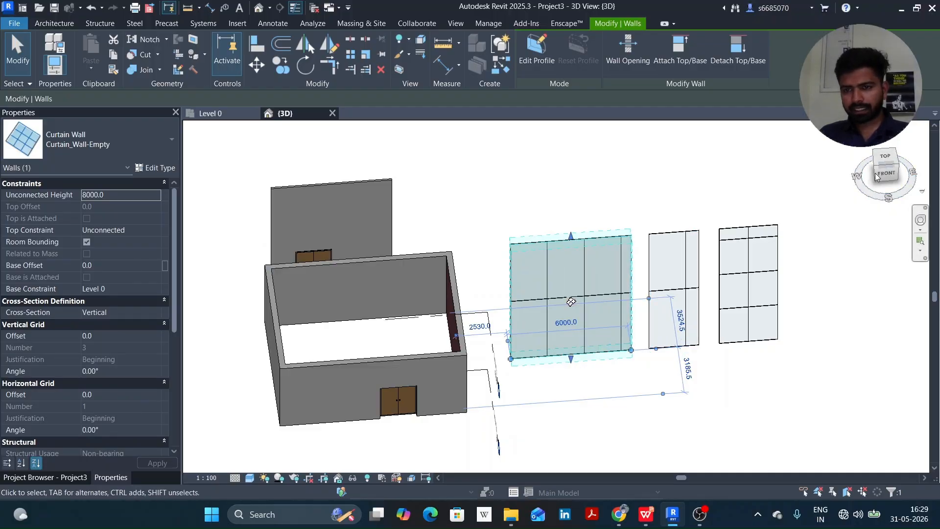
left_click_drag(889, 174, 897, 174)
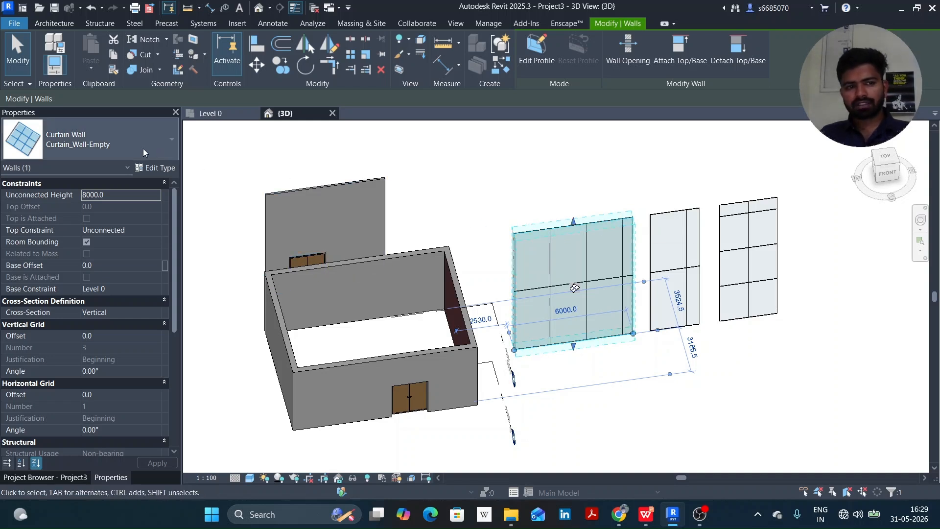
left_click(624, 187)
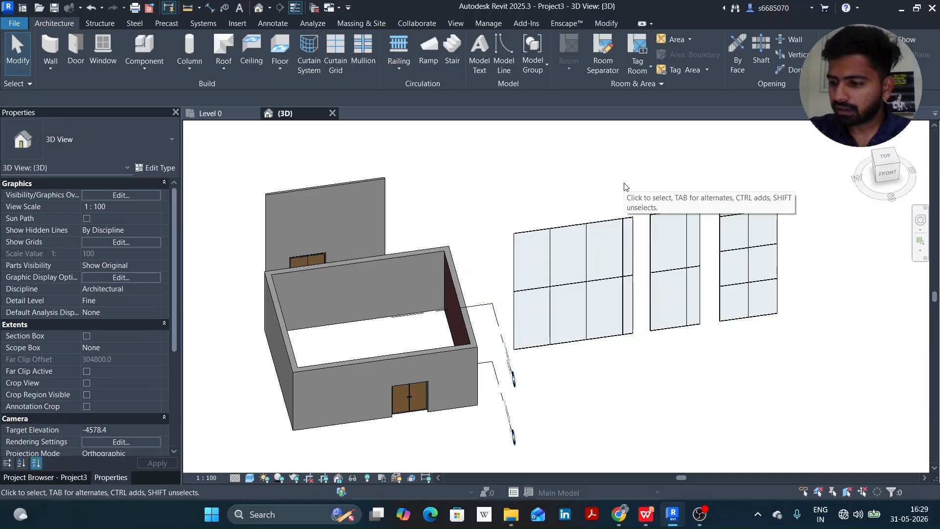
- Examine the vertical and horizontal grid line spacing of the three curtain walls in the 3D view
left_click(596, 219)
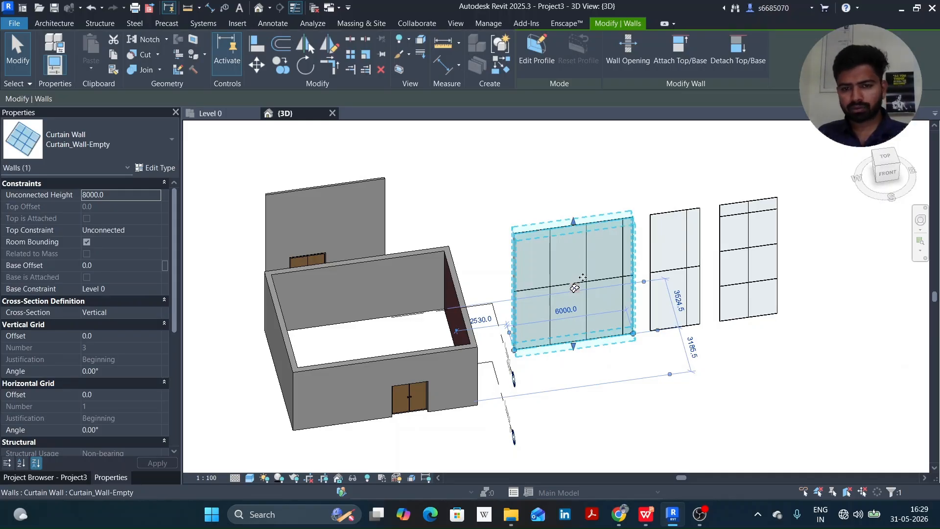
key("Escape")
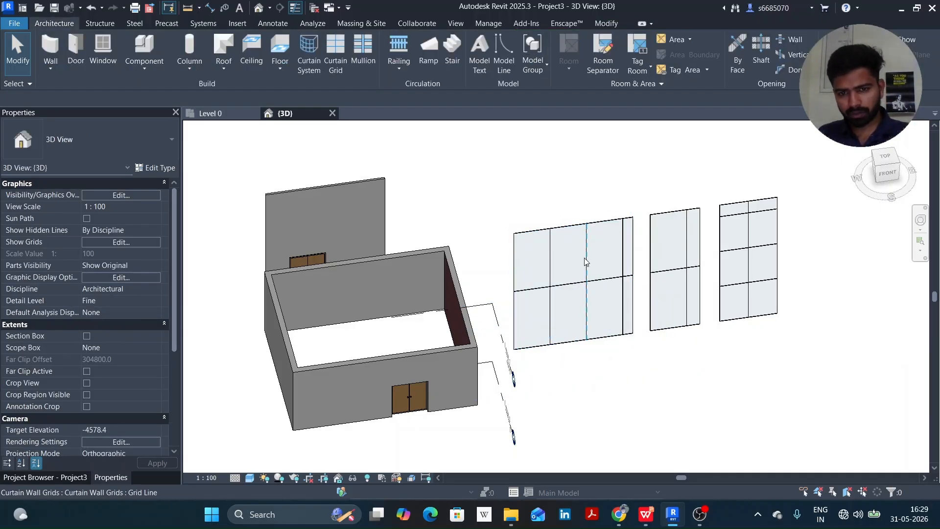
left_click(587, 261)
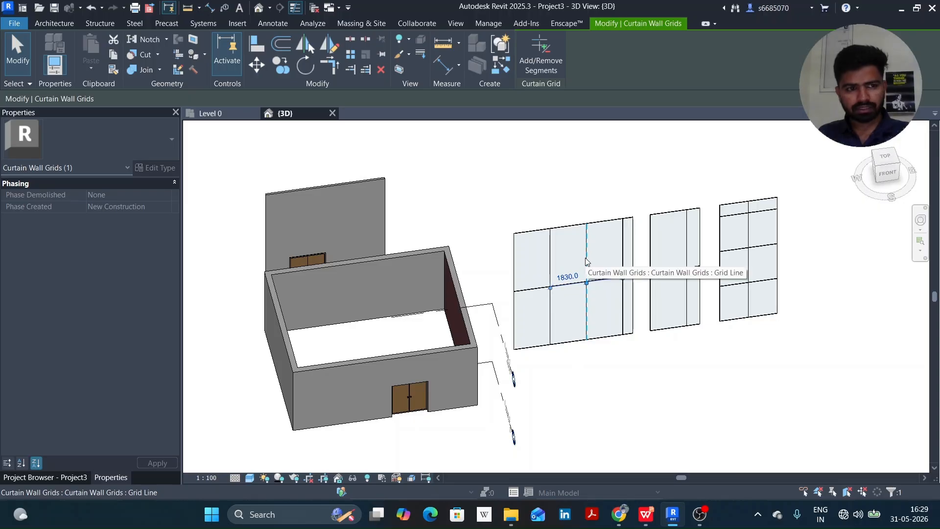
left_click(556, 259)
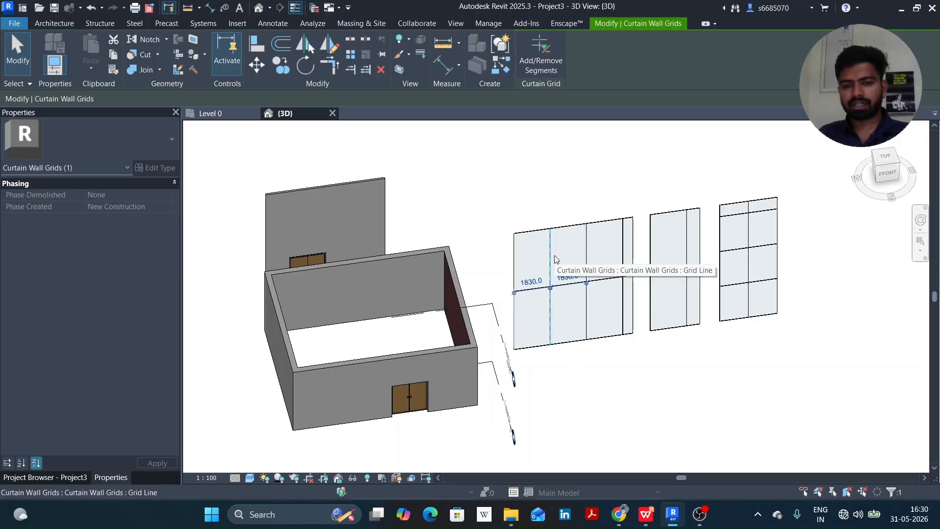
left_click(686, 242)
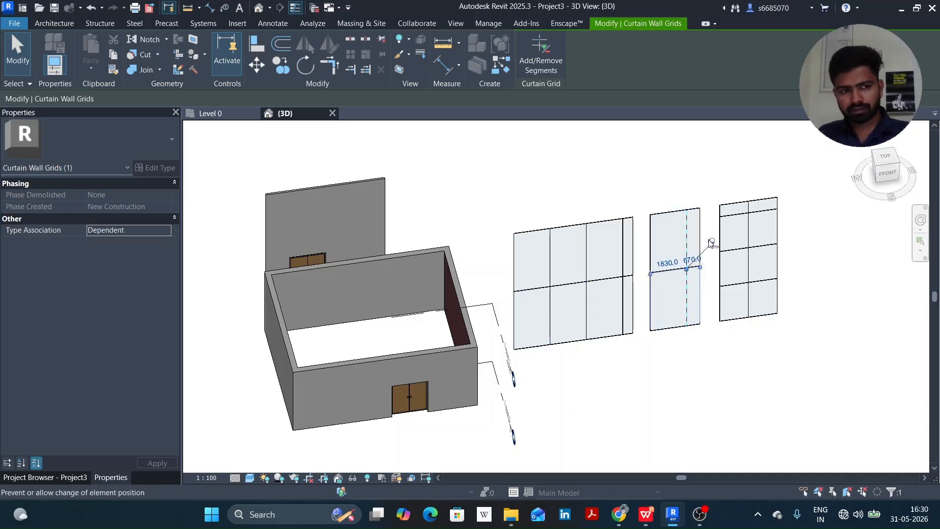
left_click(751, 245)
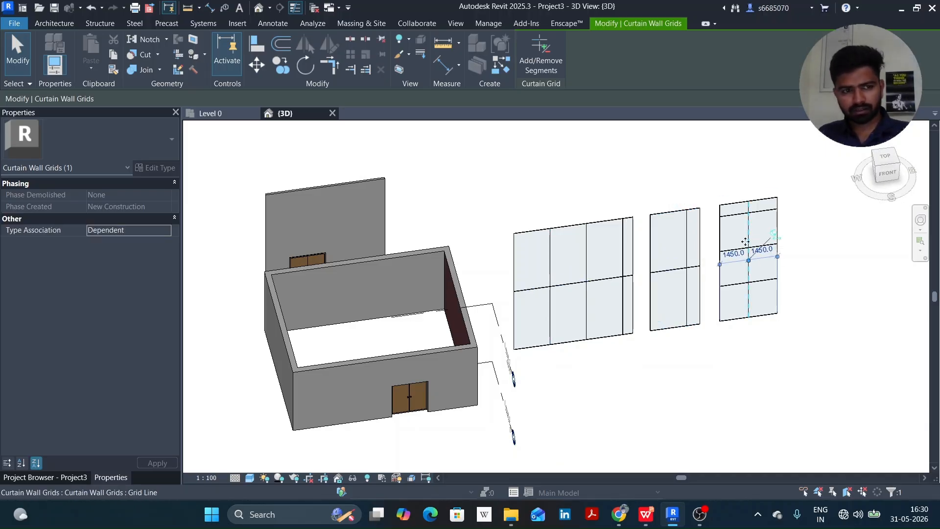
key("Escape")
left_click(736, 213)
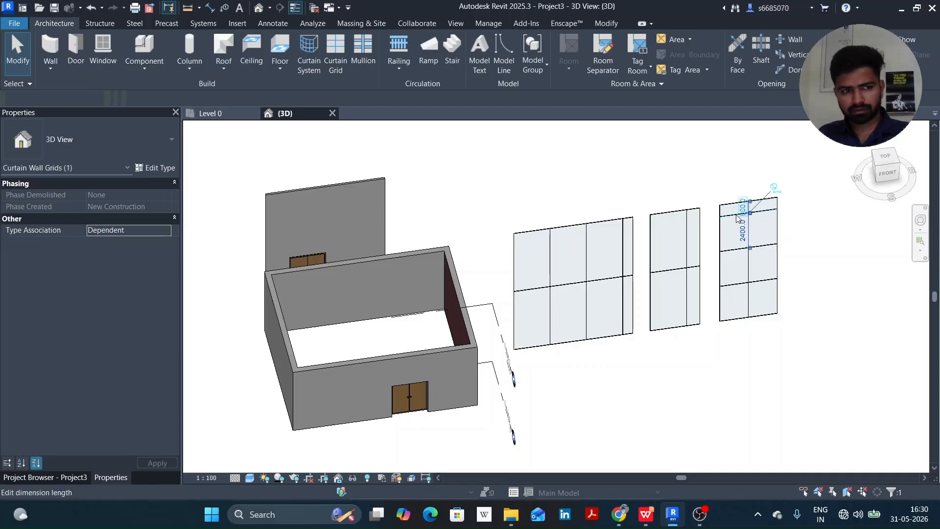
key("Escape")
left_click(587, 262)
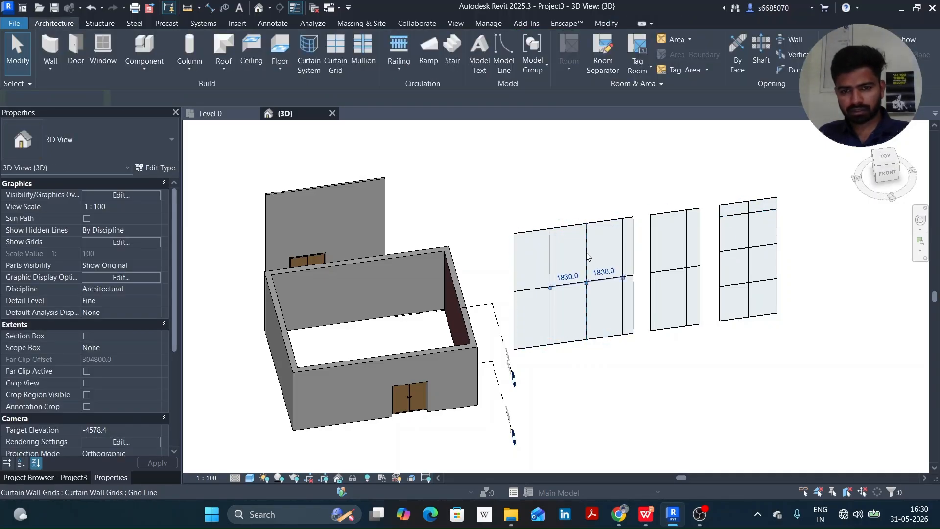
scroll(585, 253, "up", 2)
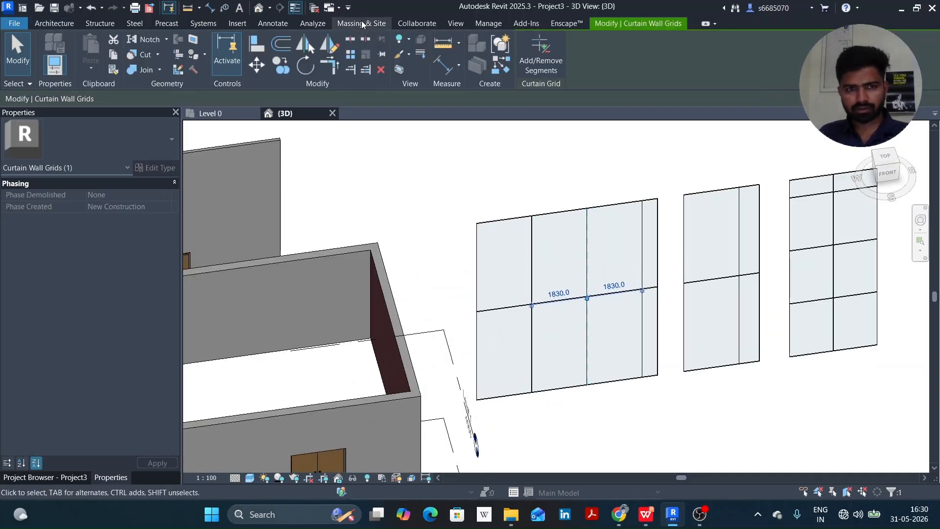
key("Escape")
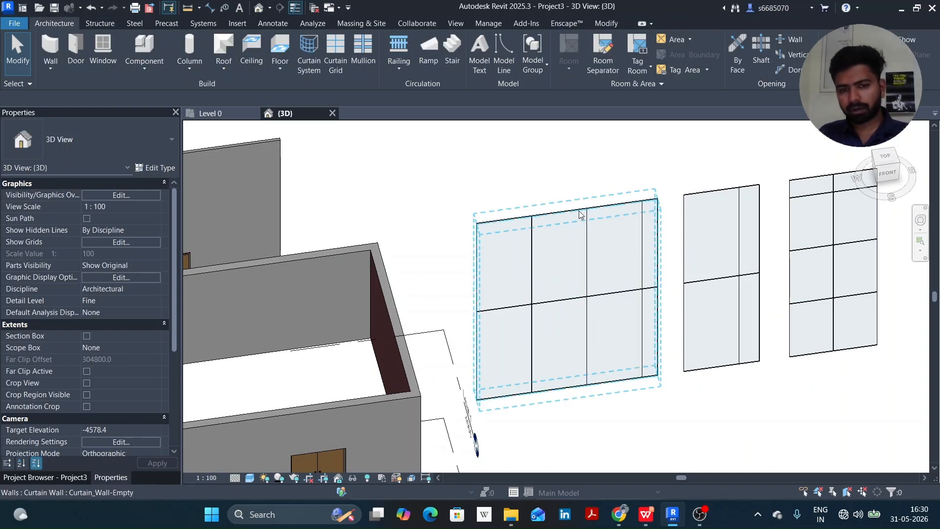
- Compare the types, properties and panel divisions of the Curtain_Wall-Empty, Curtain_Wall-Exterior_Glazing and Curtain_Wall-Storefront walls
scroll(579, 214, "down", 3)
middle_click_drag(581, 222, 582, 226)
left_click(605, 218)
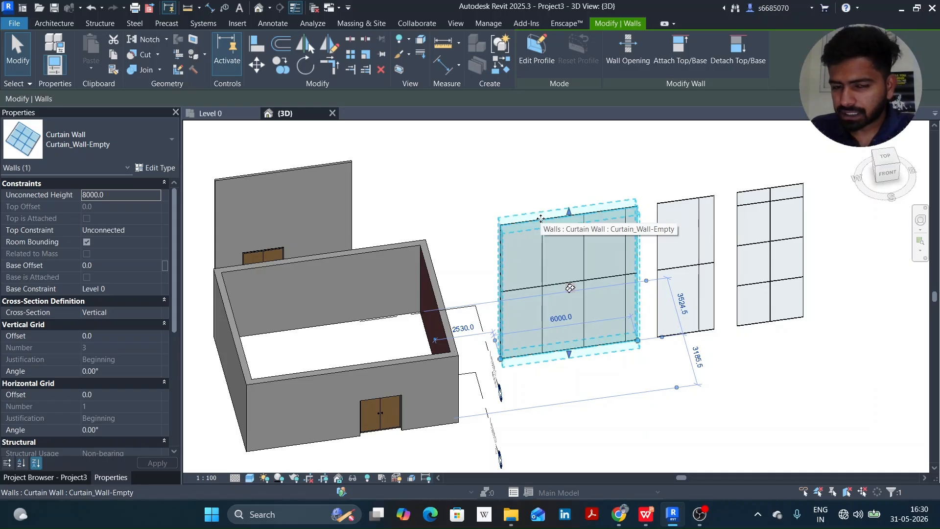
middle_click_drag(563, 178, 469, 185)
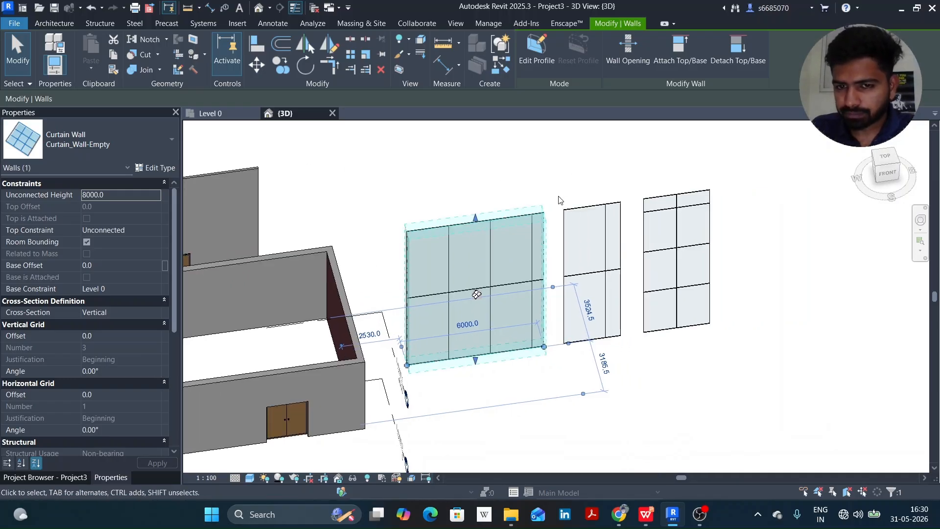
left_click(597, 211)
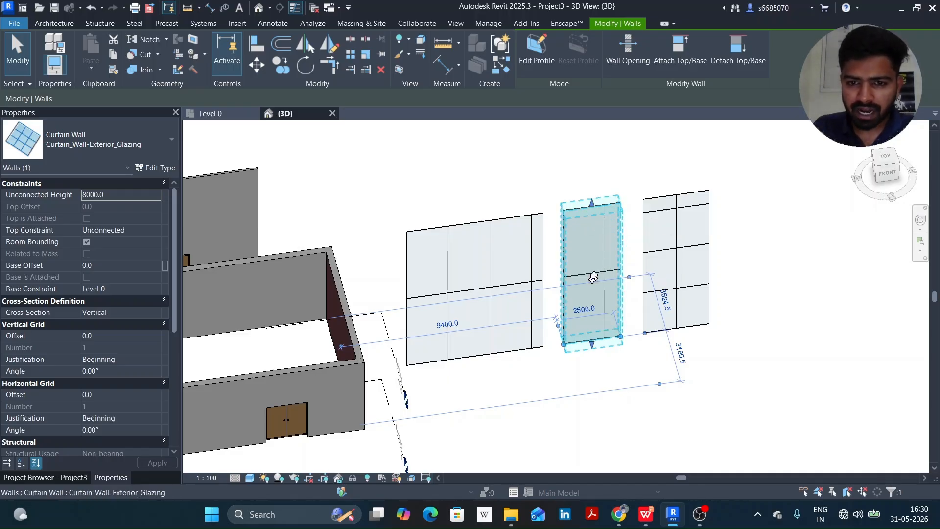
left_click(502, 286)
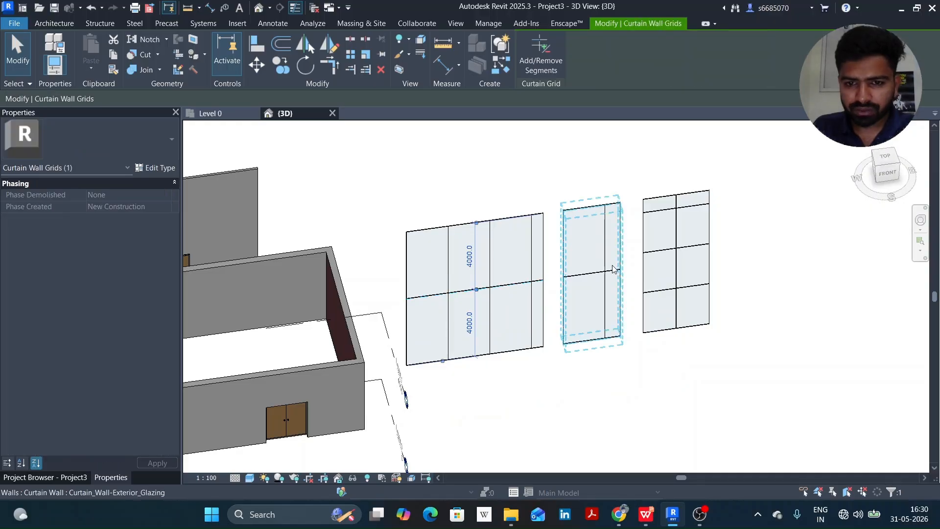
left_click(676, 202)
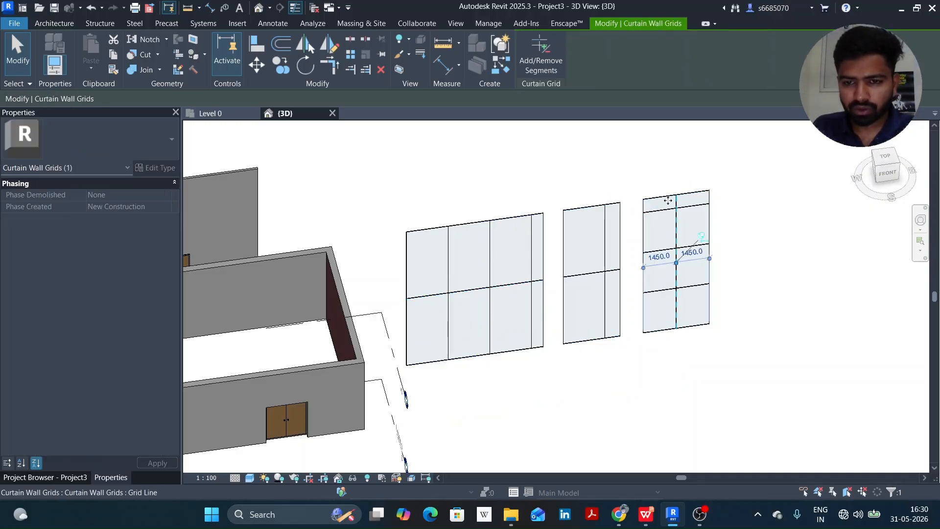
left_click(661, 198)
left_click(743, 183)
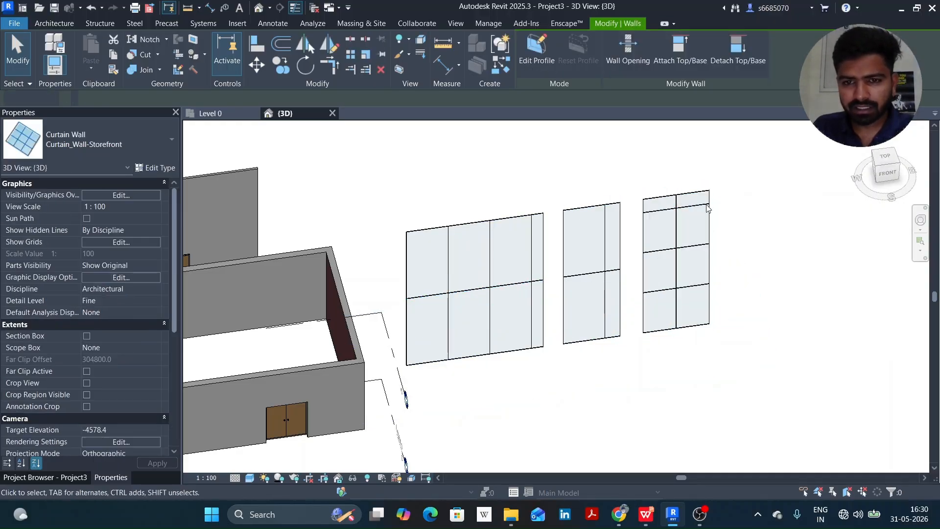
key("Escape")
scroll(684, 203, "up", 2)
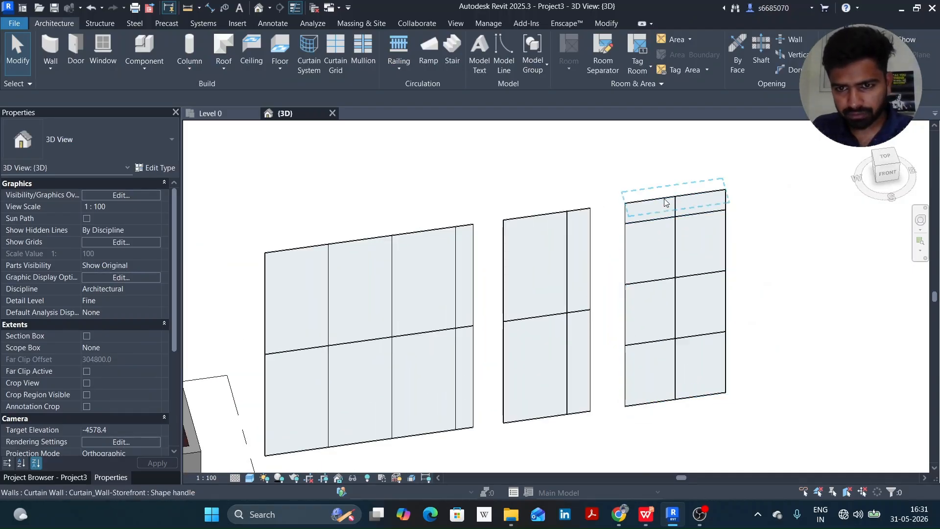
left_click(665, 202)
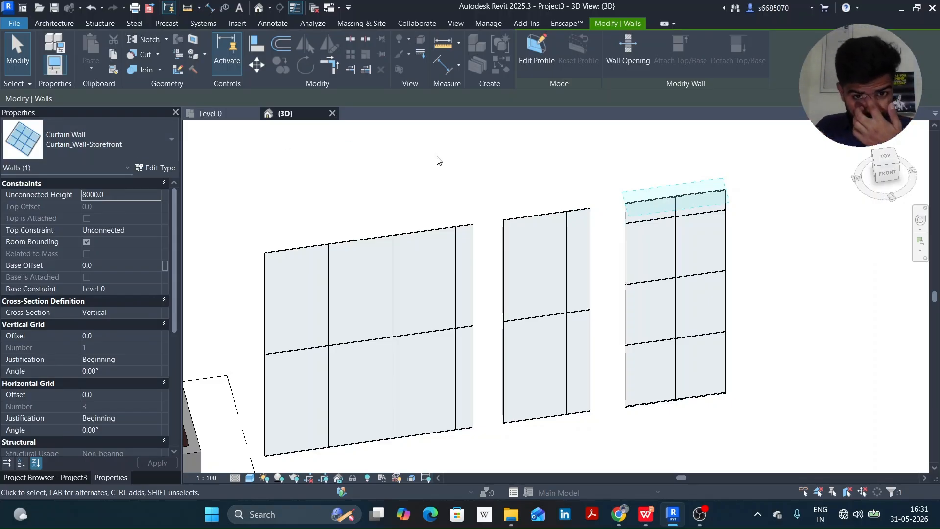
left_click(548, 217)
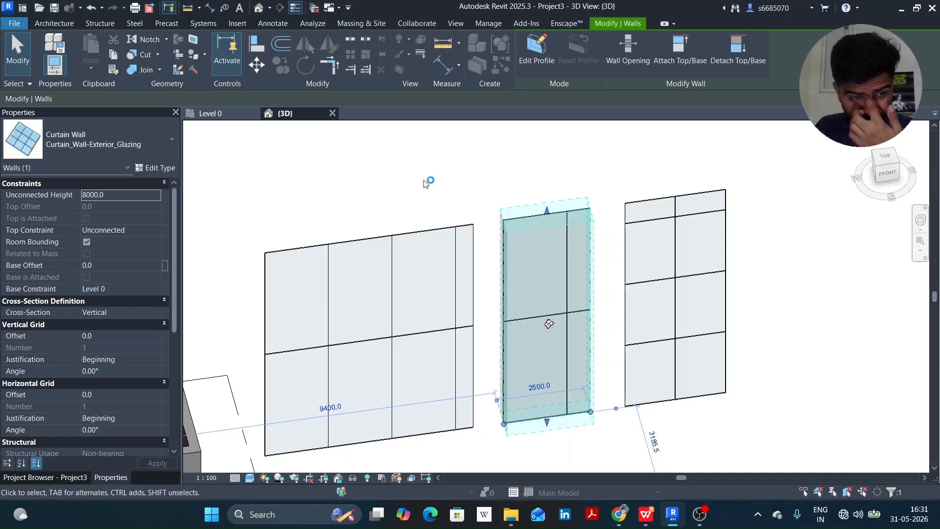
left_click(428, 166)
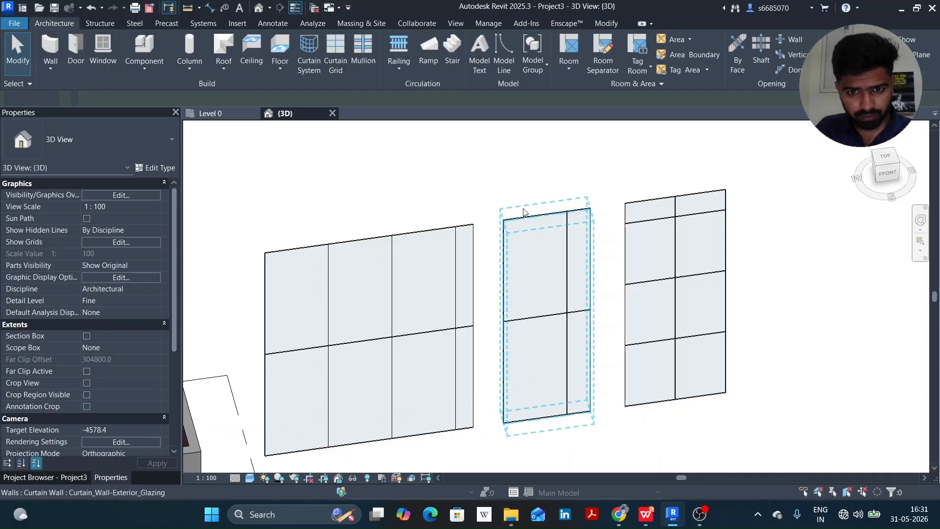
left_click(549, 322)
left_click(466, 196)
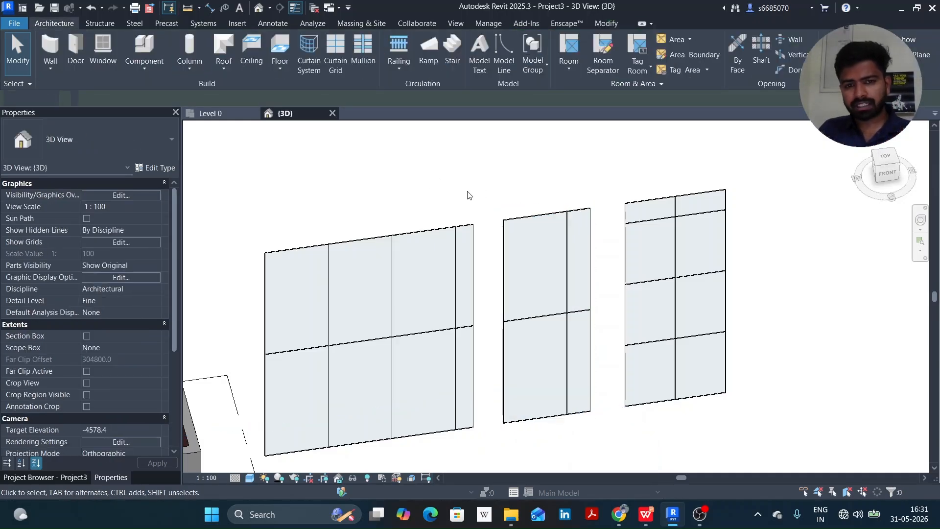
- Switch to the wall modeling presentation in WPS Office, review the Revit Wall Types & Families slide, and show the LOD Framework for Walls slide
mouse_move(699, 516)
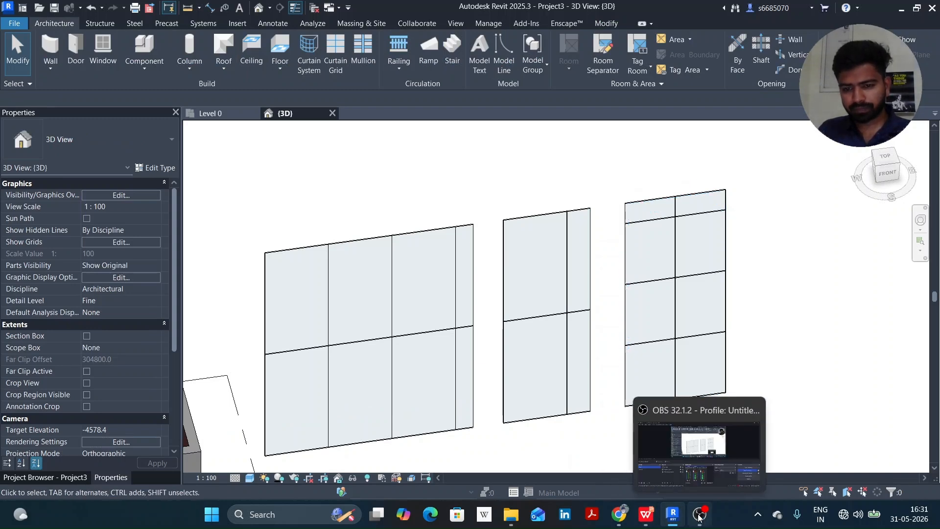
left_click(654, 517)
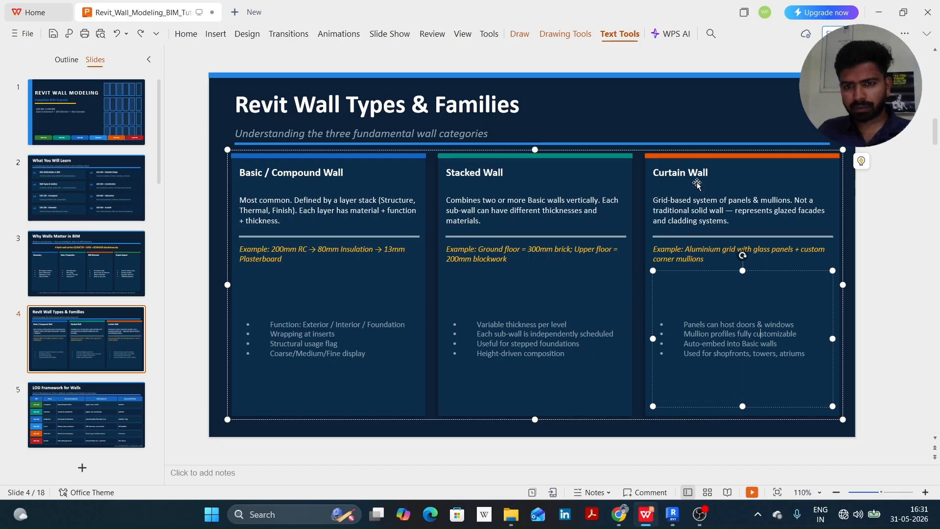
left_click(704, 202)
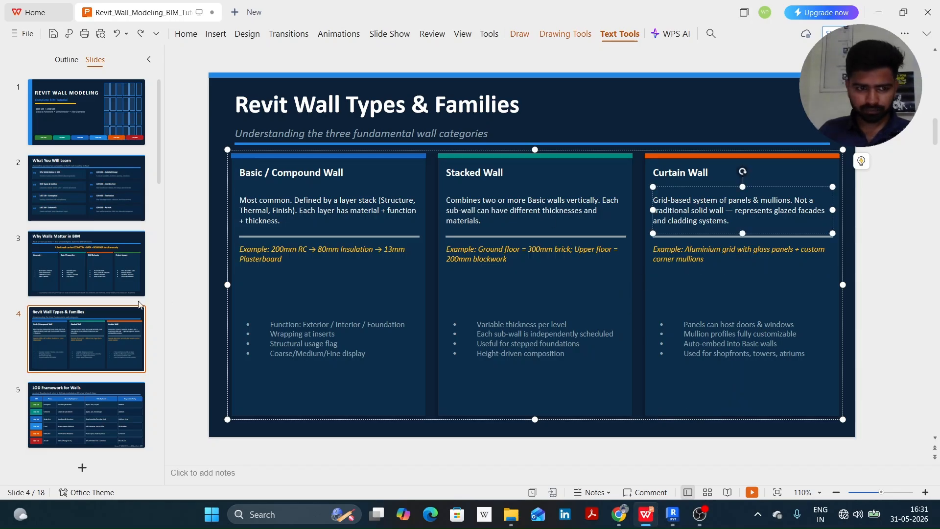
mouse_move(114, 342)
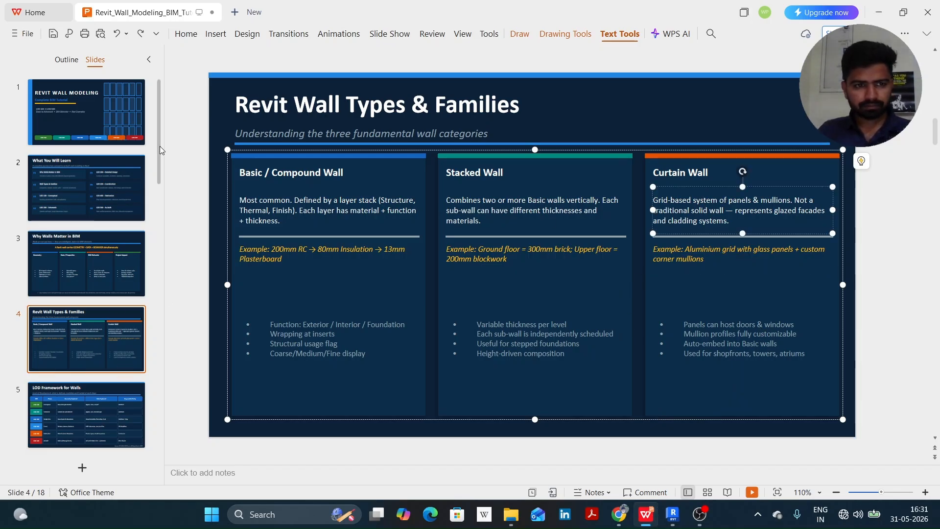
left_click_drag(160, 146, 160, 190)
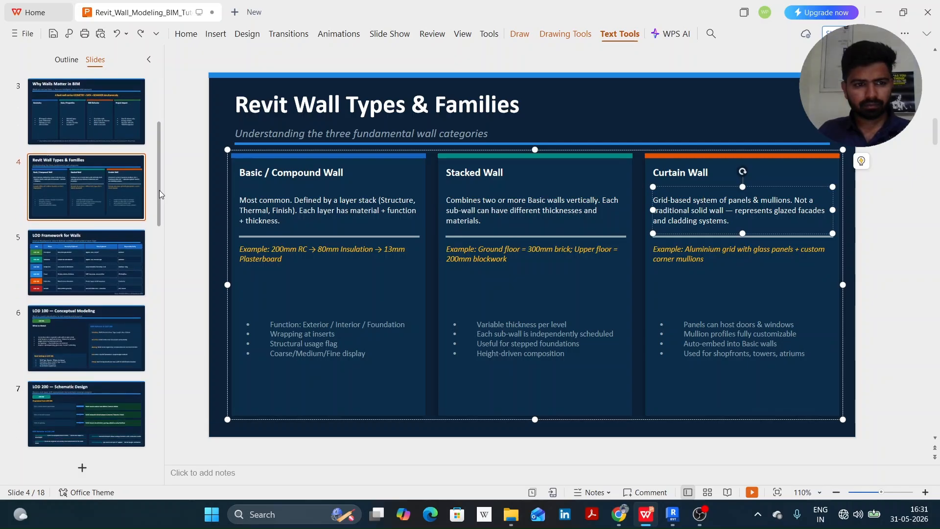
left_click(79, 256)
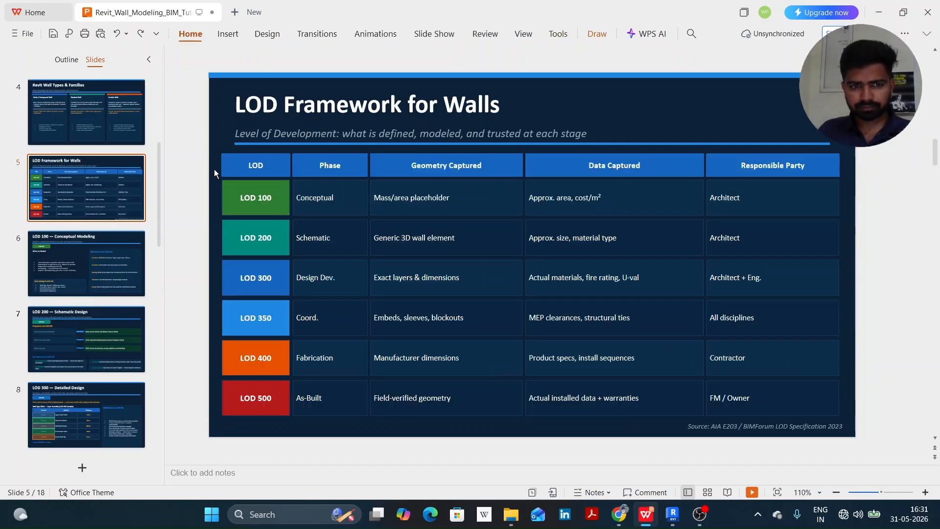
left_click(98, 128)
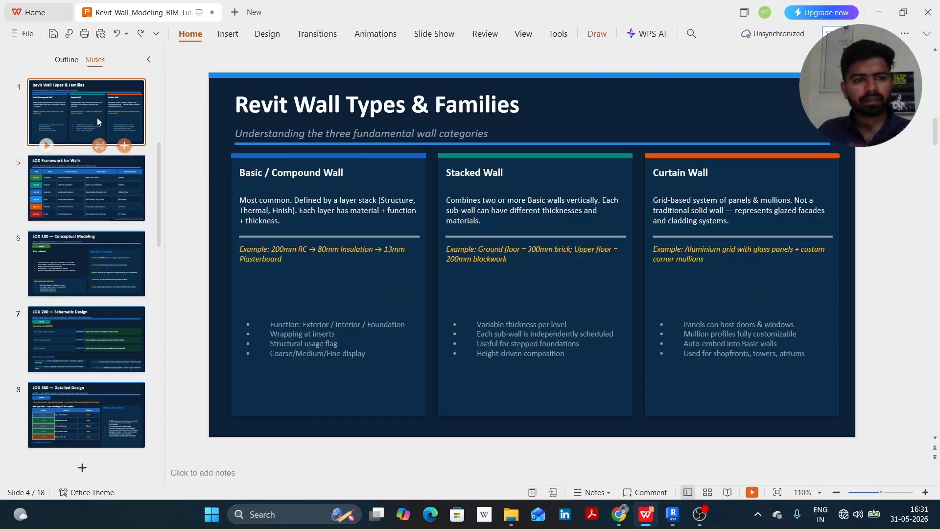
left_click(94, 201)
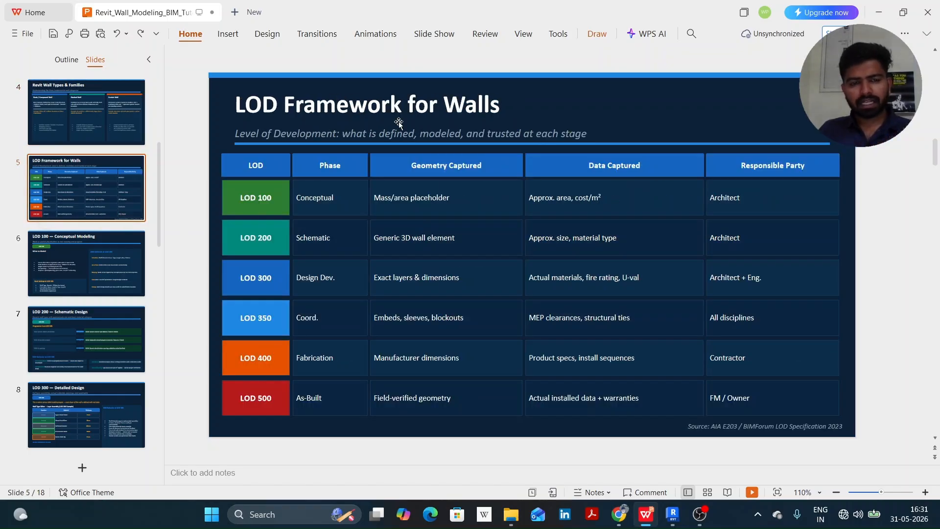